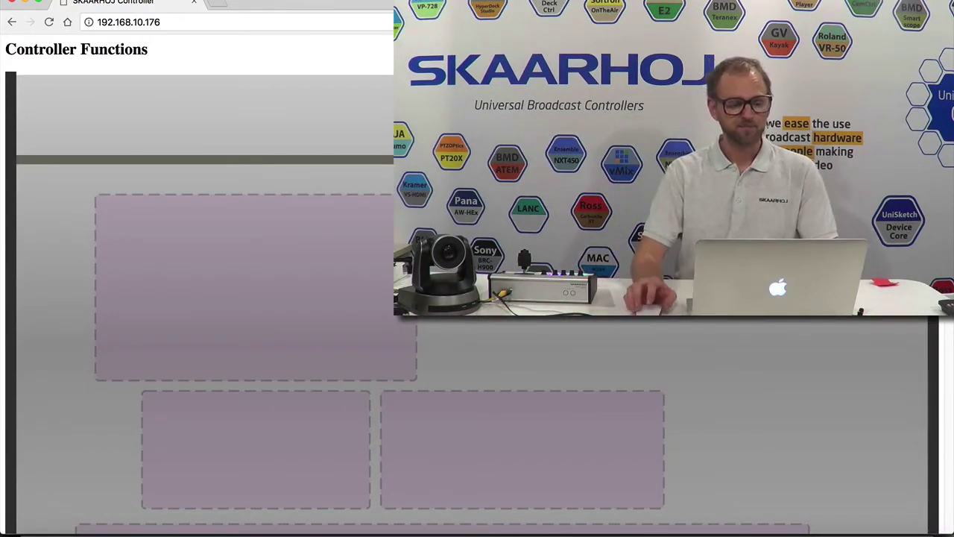
- Reload the controller configuration page and scroll down to the P1 panel
{"action": "left_click", "coordinate": [216, 20]}
{"action": "key", "text": "Return"}
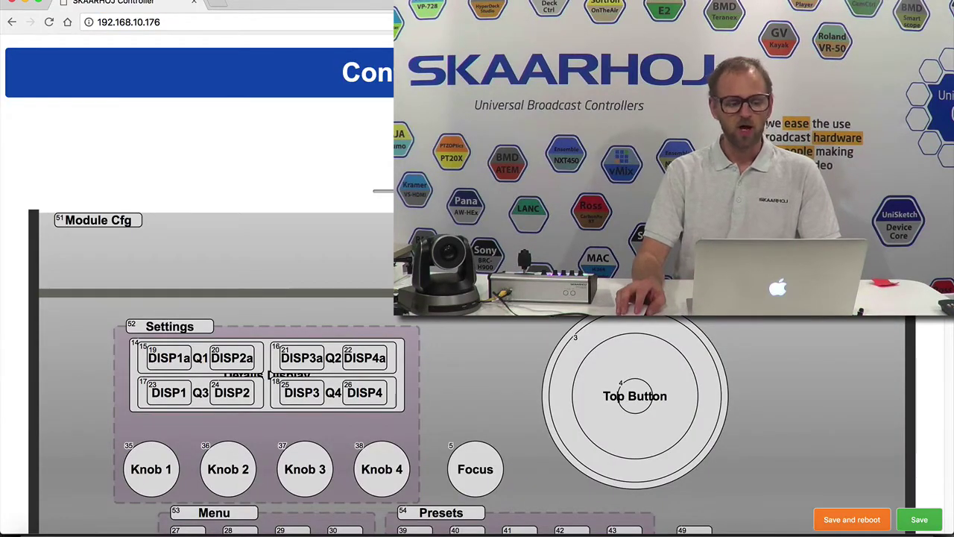
{"action": "scroll", "coordinate": [477, 298], "scroll_direction": "down", "scroll_amount": 5}
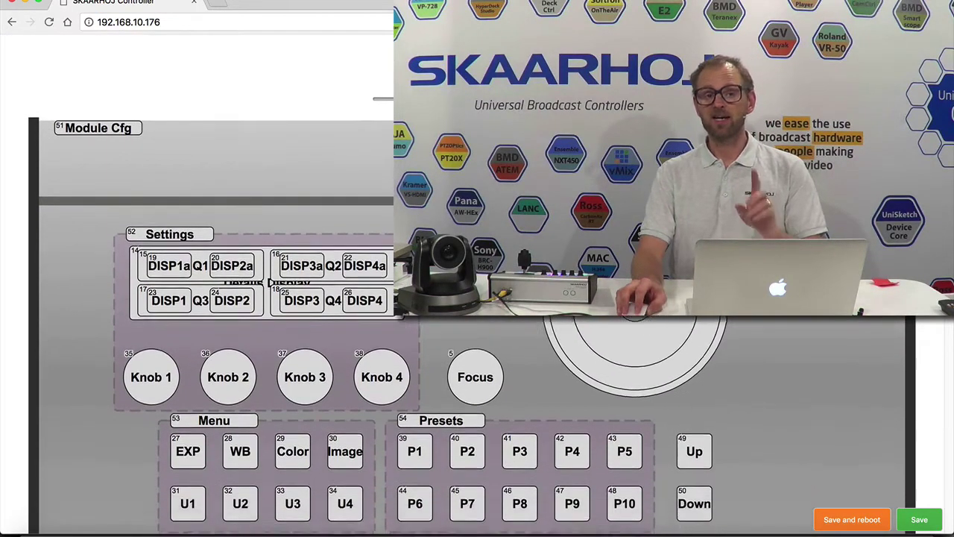
{"action": "scroll", "coordinate": [477, 298], "scroll_direction": "down", "scroll_amount": 3}
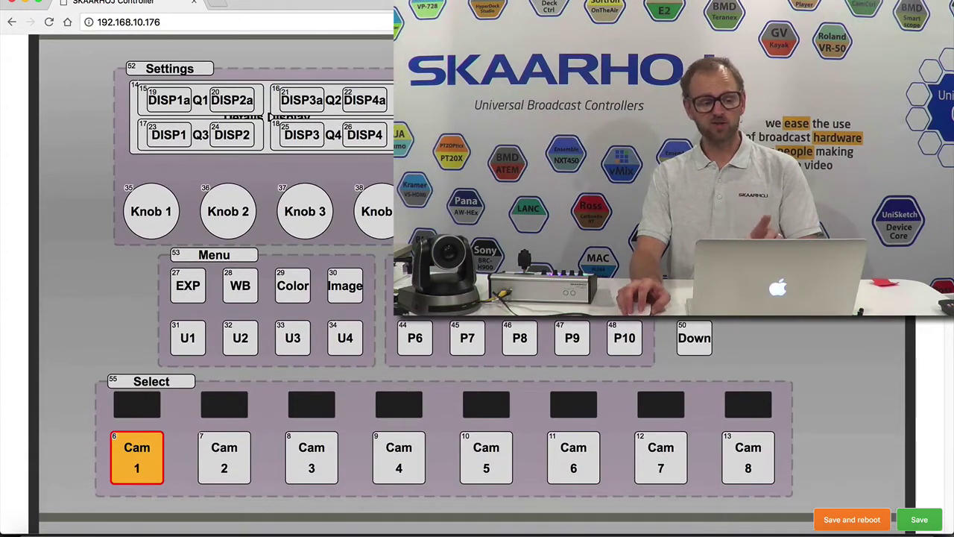
{"action": "scroll", "coordinate": [136, 457], "scroll_direction": "down", "scroll_amount": 10}
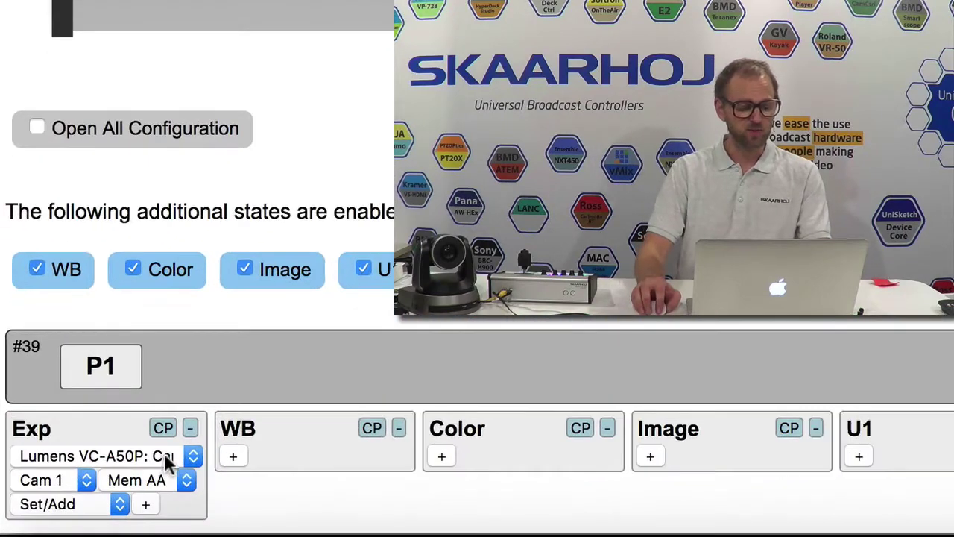
- Set P1's Exp function to Camera Select with Cam 1
{"action": "left_click", "coordinate": [71, 495]}
{"action": "left_click", "coordinate": [172, 455]}
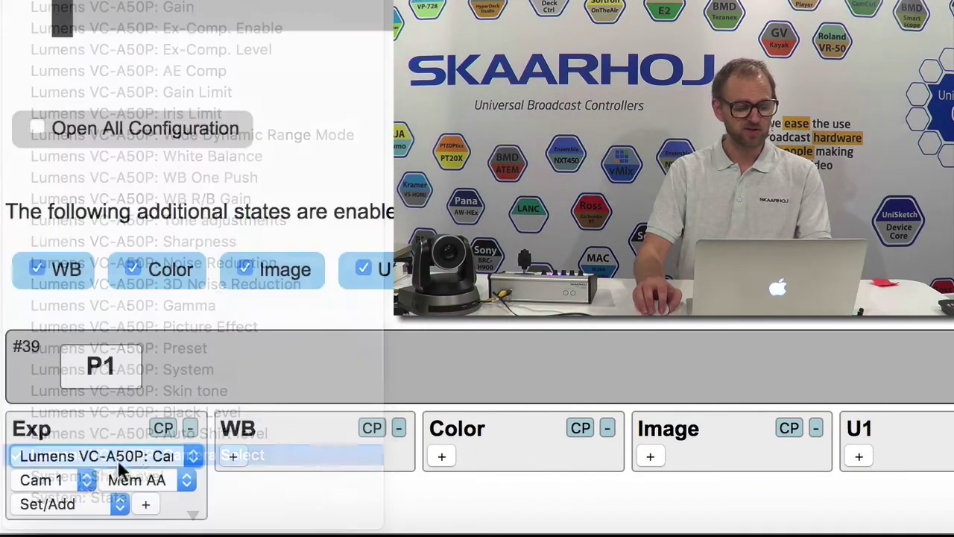
{"action": "left_click", "coordinate": [78, 478]}
{"action": "left_click", "coordinate": [78, 478]}
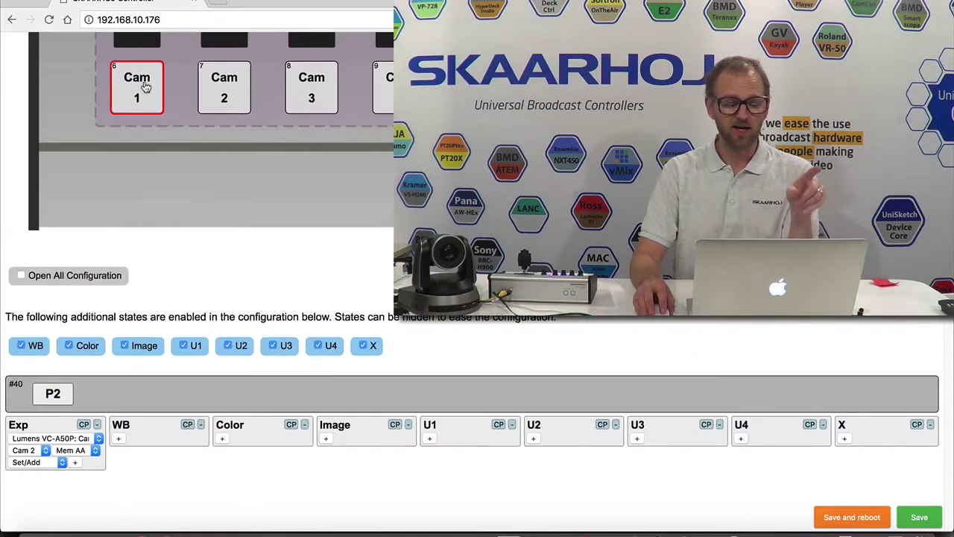
- Select the Cam 1 and Cam 2 buttons and confirm Preset 1 with memory bank Mem AA
{"action": "left_click", "coordinate": [147, 88]}
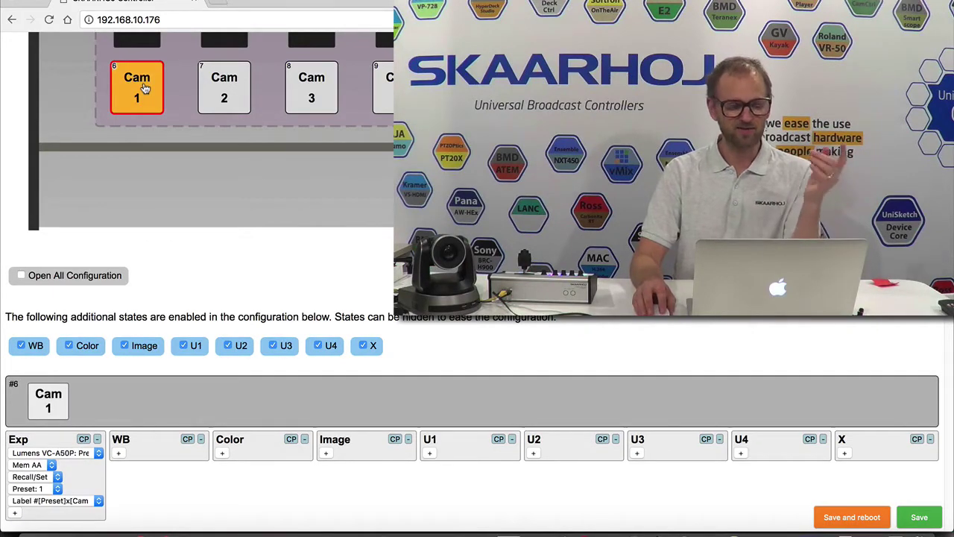
{"action": "left_click", "coordinate": [216, 97]}
{"action": "scroll", "coordinate": [279, 228], "scroll_direction": "down", "scroll_amount": 3}
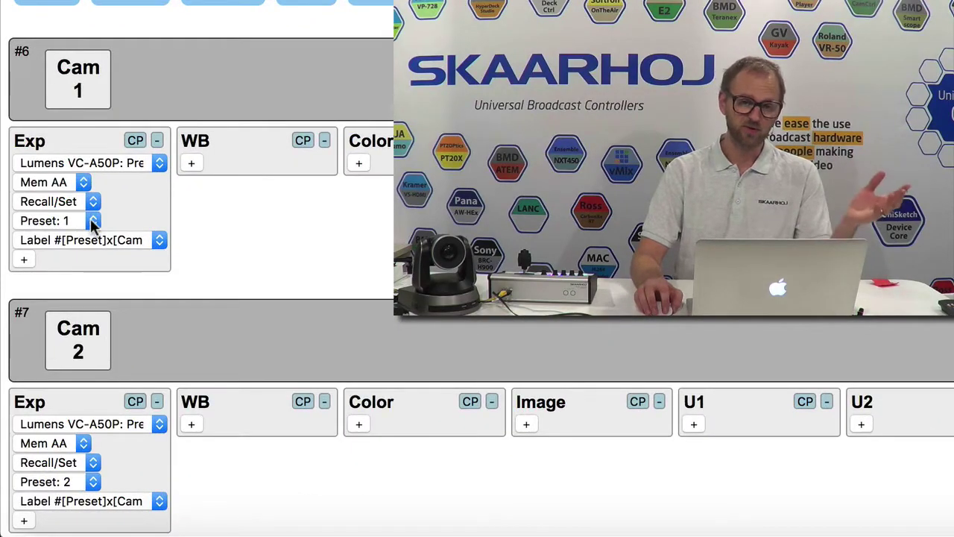
{"action": "left_click", "coordinate": [93, 220]}
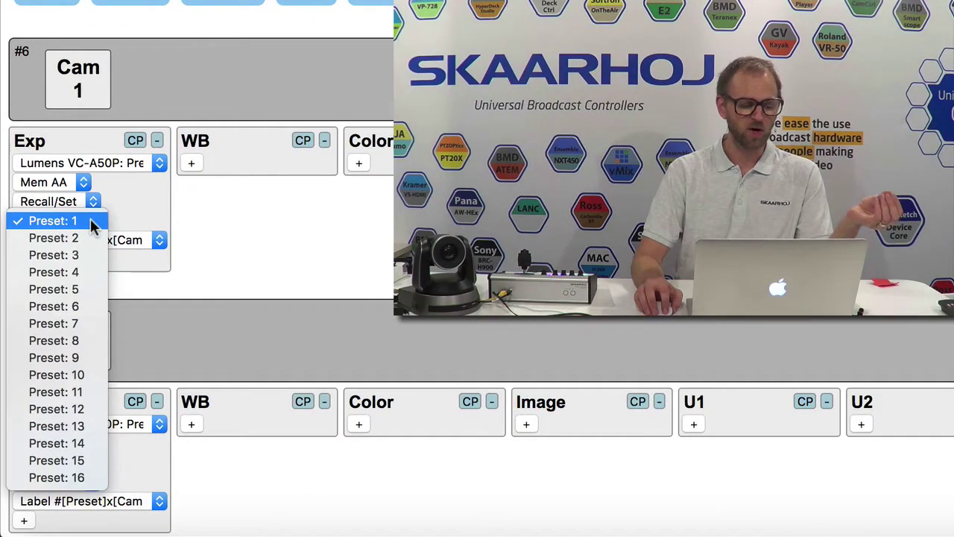
{"action": "left_click", "coordinate": [91, 221]}
{"action": "left_click", "coordinate": [84, 183]}
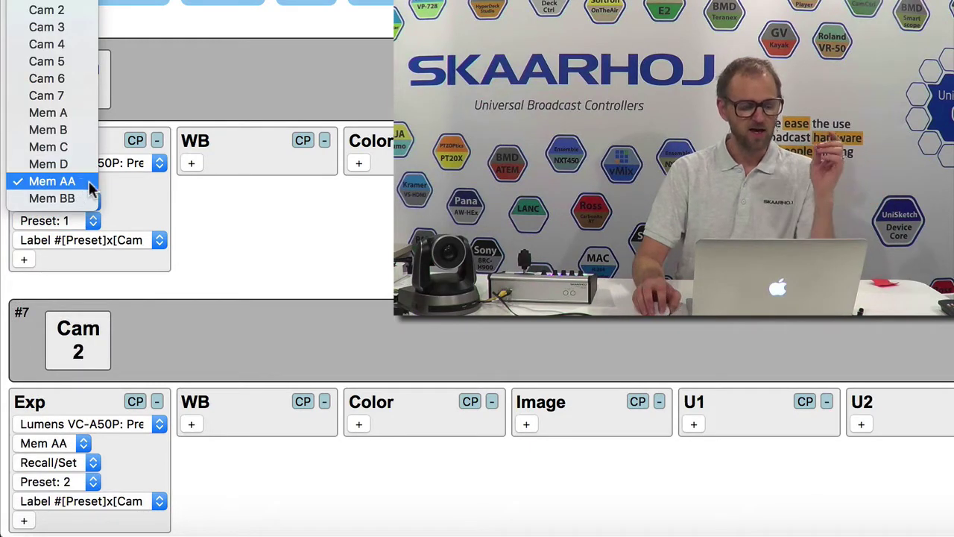
{"action": "left_click", "coordinate": [85, 181]}
- Keep the Cam 1 label display as #[Preset]x[Cam] and scroll to the label table
{"action": "scroll", "coordinate": [216, 216], "scroll_direction": "down", "scroll_amount": 2}
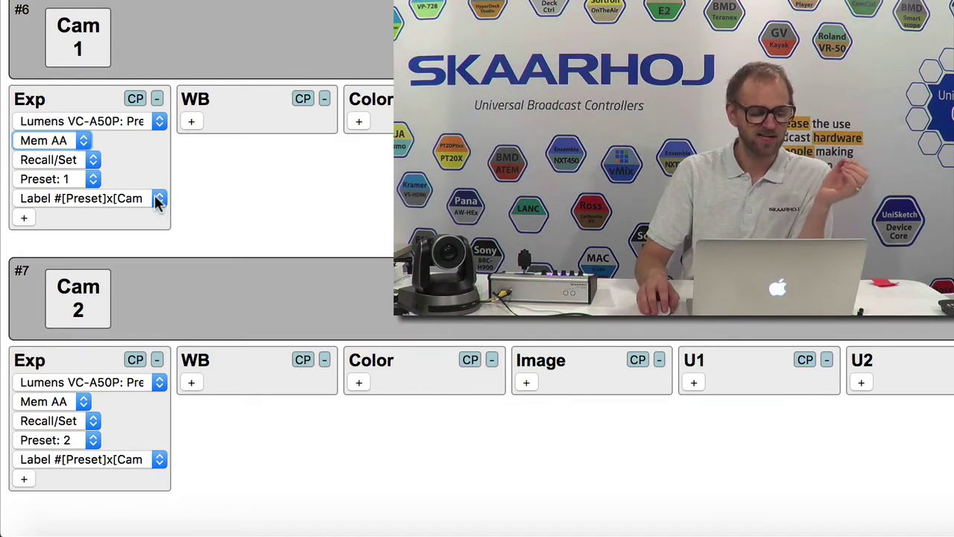
{"action": "left_click", "coordinate": [105, 198]}
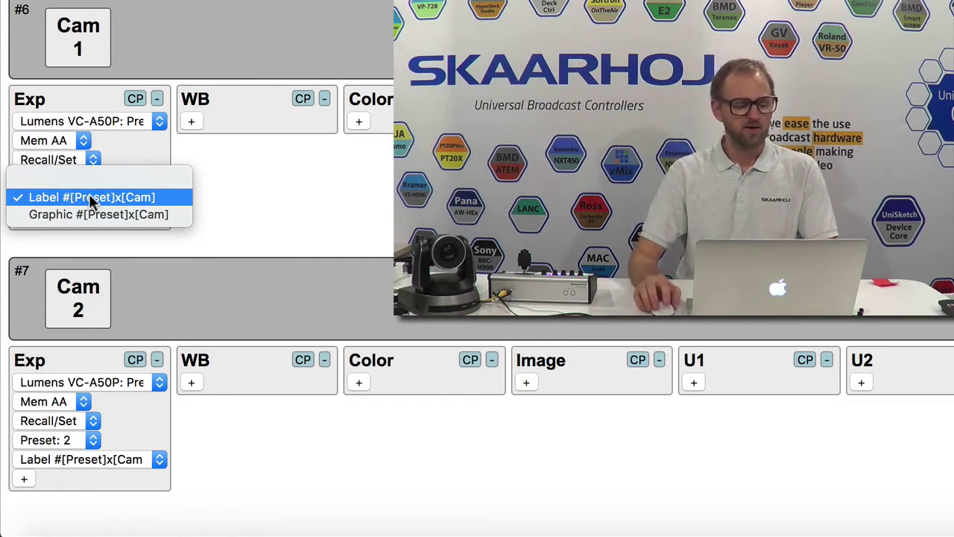
{"action": "left_click", "coordinate": [359, 193]}
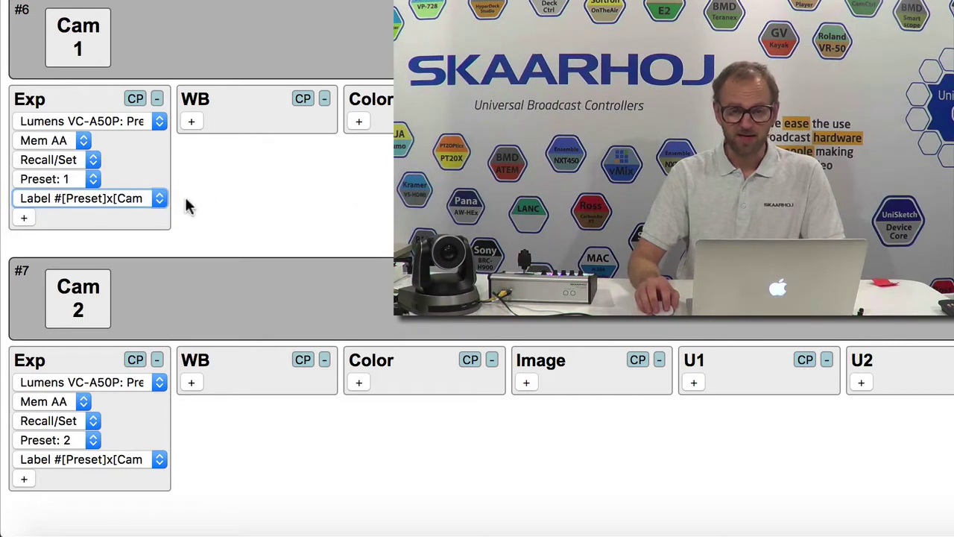
{"action": "left_click", "coordinate": [278, 208]}
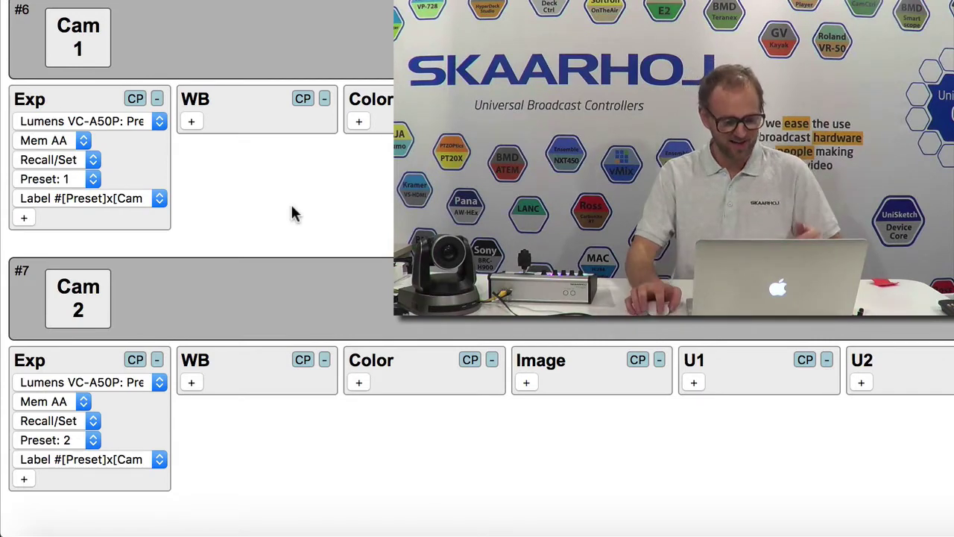
{"action": "scroll", "coordinate": [291, 207], "scroll_direction": "down", "scroll_amount": 15}
{"action": "scroll", "coordinate": [292, 205], "scroll_direction": "up", "scroll_amount": 3}
- Set the preset label table to 2 rows and 4 columns
{"action": "scroll", "coordinate": [298, 209], "scroll_direction": "up", "scroll_amount": 1}
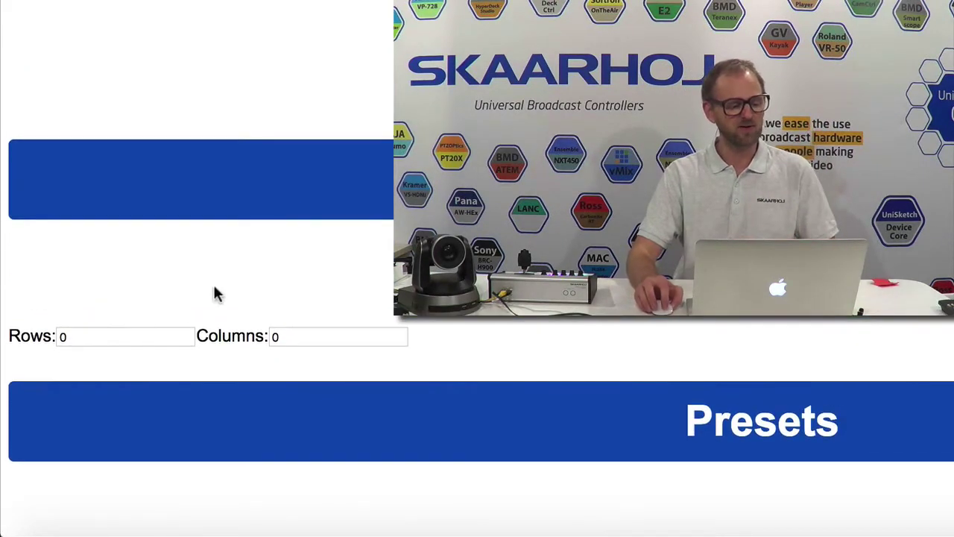
{"action": "left_click", "coordinate": [120, 337]}
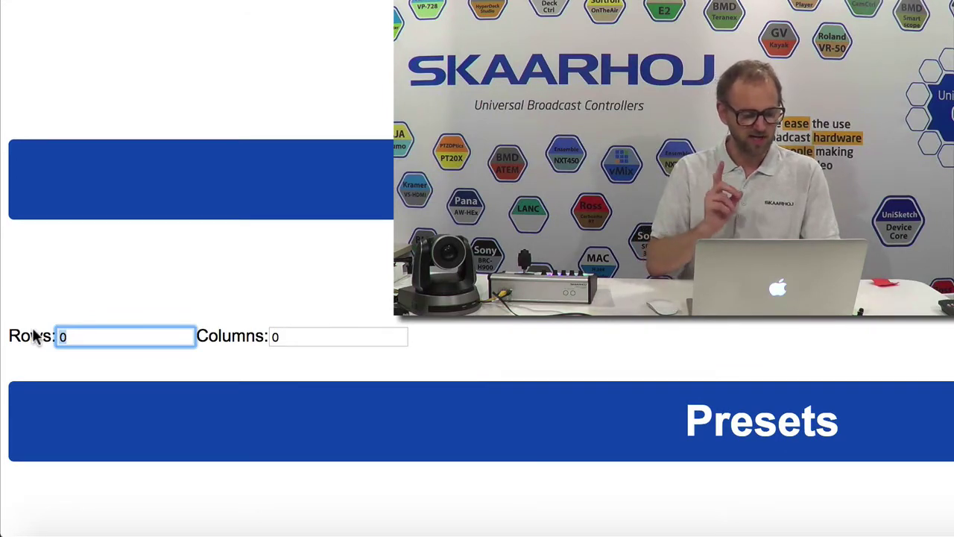
{"action": "type", "text": "2"}
{"action": "key", "text": "Tab"}
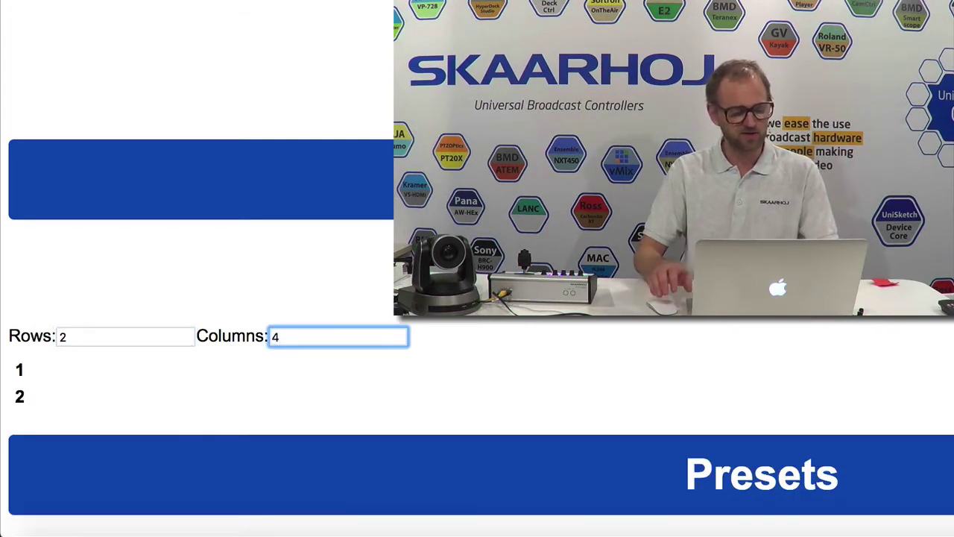
{"action": "key", "text": "Tab"}
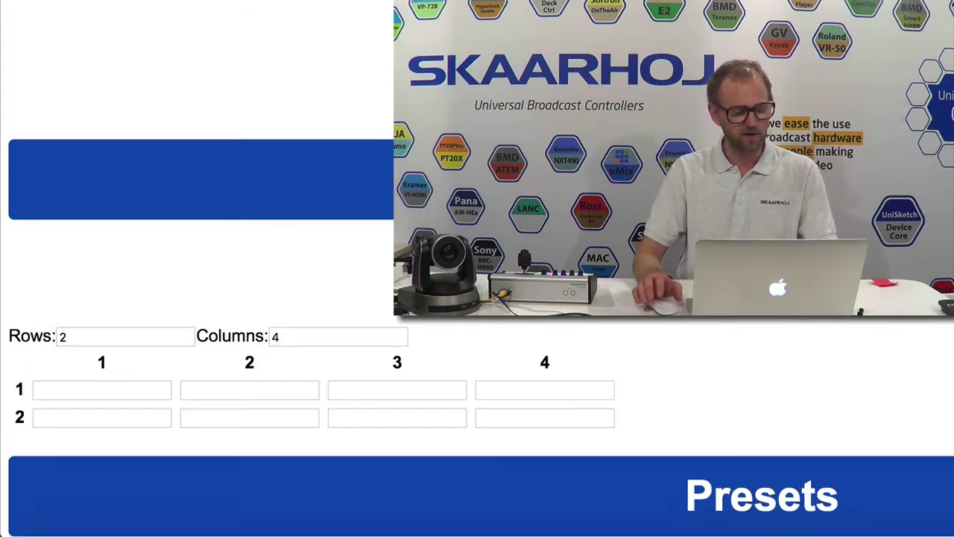
- Fill row 1 labels with Total, Left speaker, Drums and Host
{"action": "left_click", "coordinate": [125, 385]}
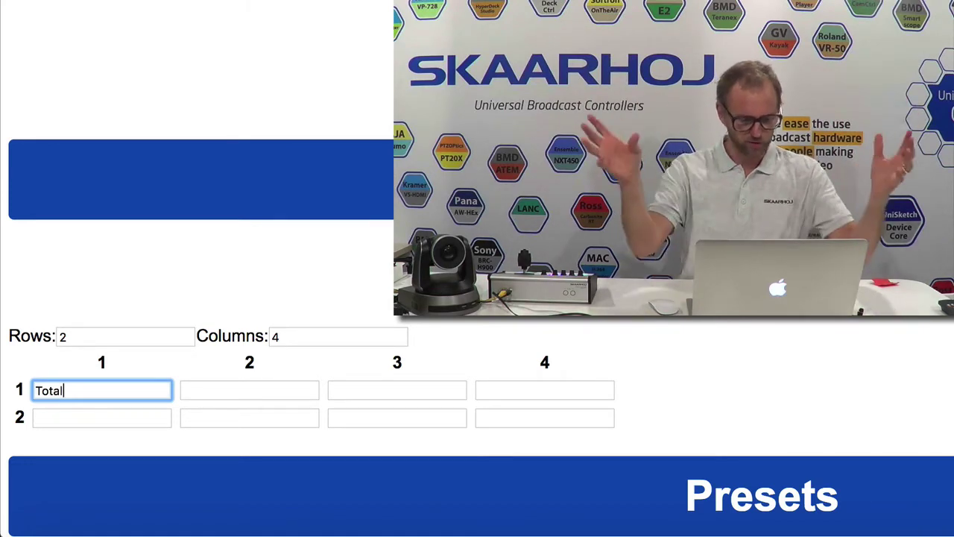
{"action": "left_click", "coordinate": [249, 389]}
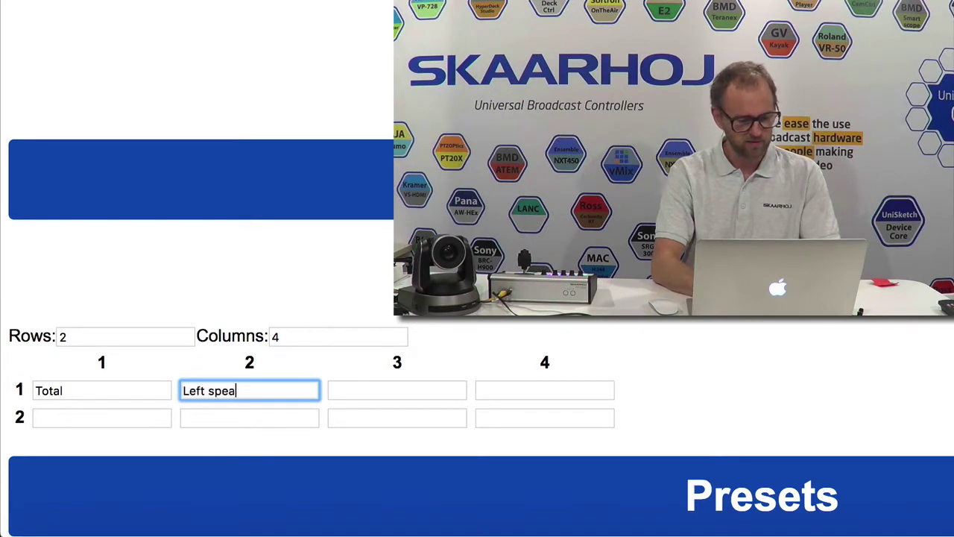
{"action": "left_click", "coordinate": [396, 389]}
{"action": "type", "text": "Drum"}
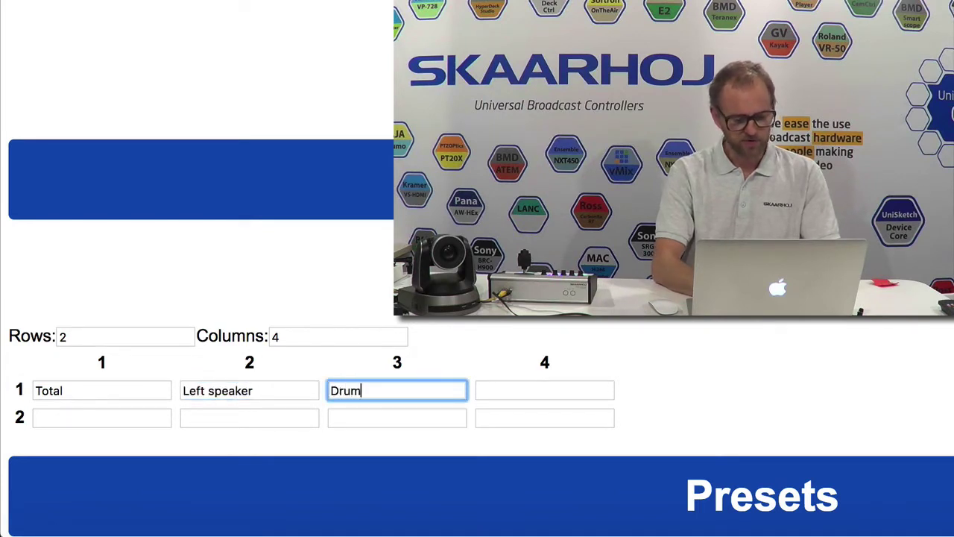
{"action": "type", "text": "s"}
{"action": "left_click", "coordinate": [544, 390]}
{"action": "type", "text": "Hosat"}
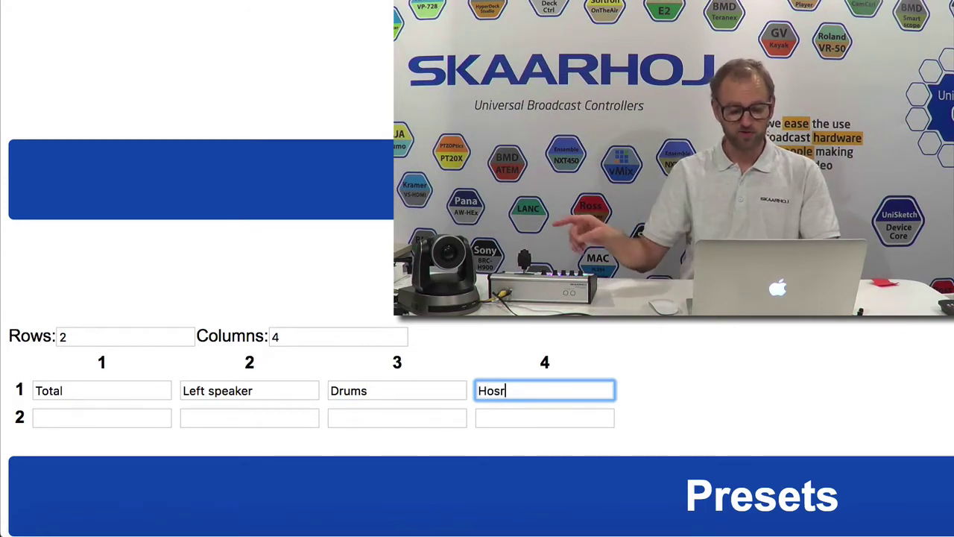
{"action": "left_click", "coordinate": [101, 417]}
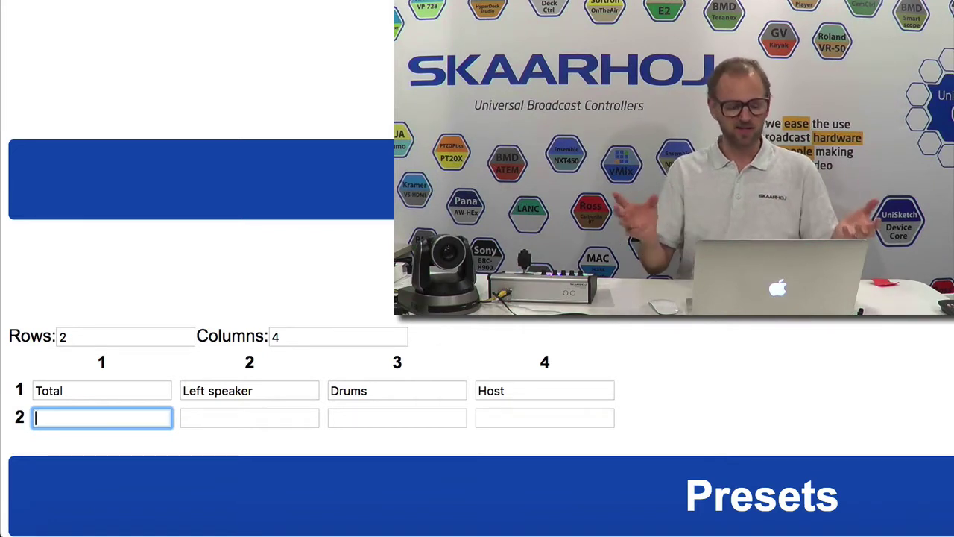
- Enter Total, CU Stage, Flower and Guitar in row 2, then save the configuration
{"action": "type", "text": "Total"}
{"action": "left_click", "coordinate": [250, 418]}
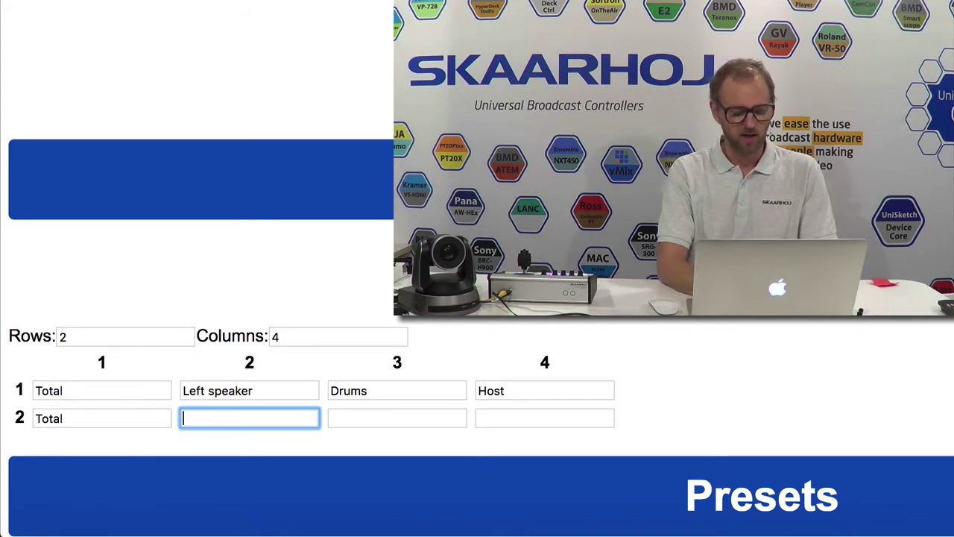
{"action": "type", "text": "CU"}
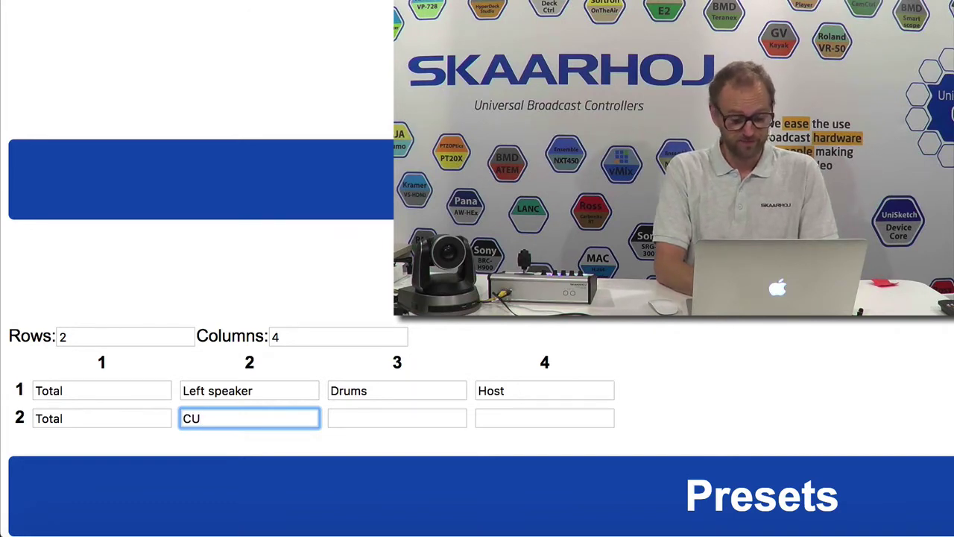
{"action": "type", "text": " Stage"}
{"action": "key", "text": "Tab"}
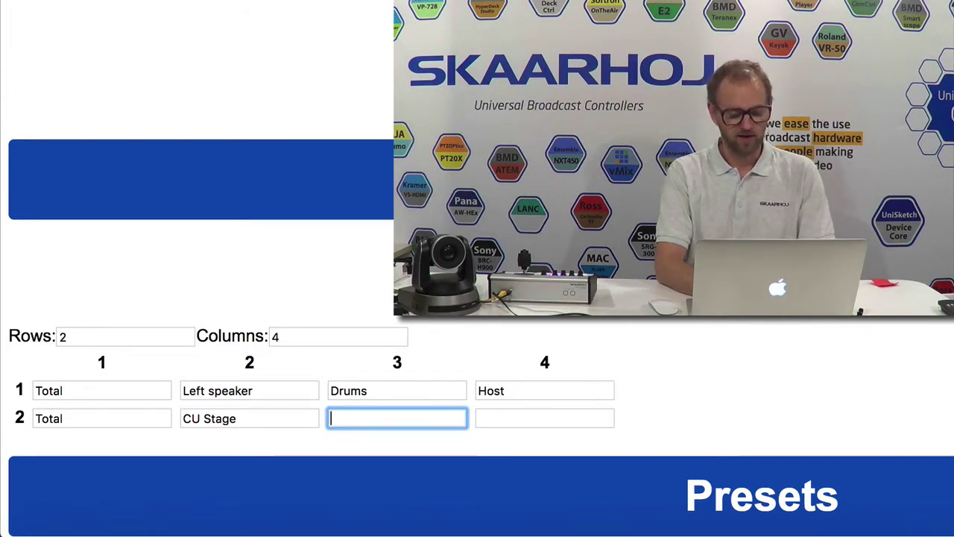
{"action": "type", "text": "Flowe"}
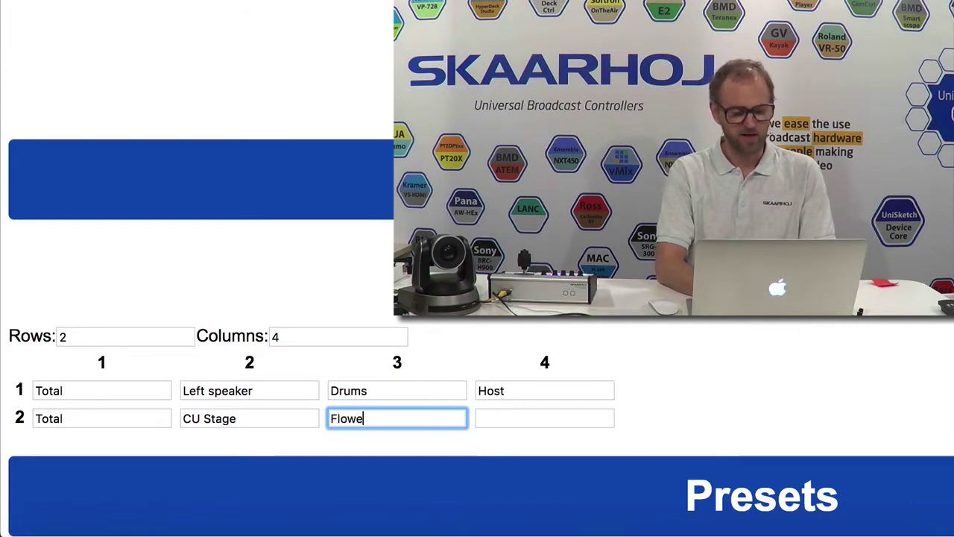
{"action": "type", "text": "r"}
{"action": "key", "text": "Tab"}
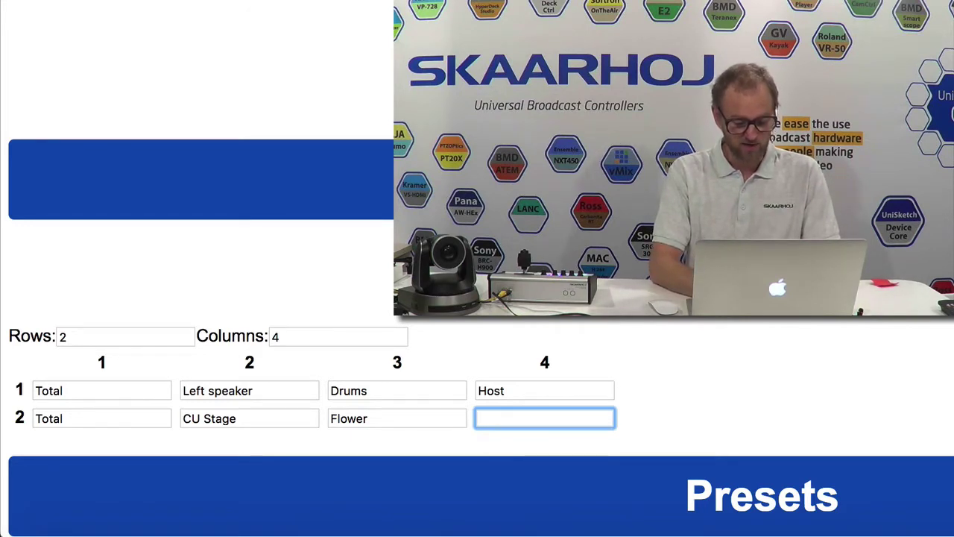
{"action": "type", "text": "Guitar"}
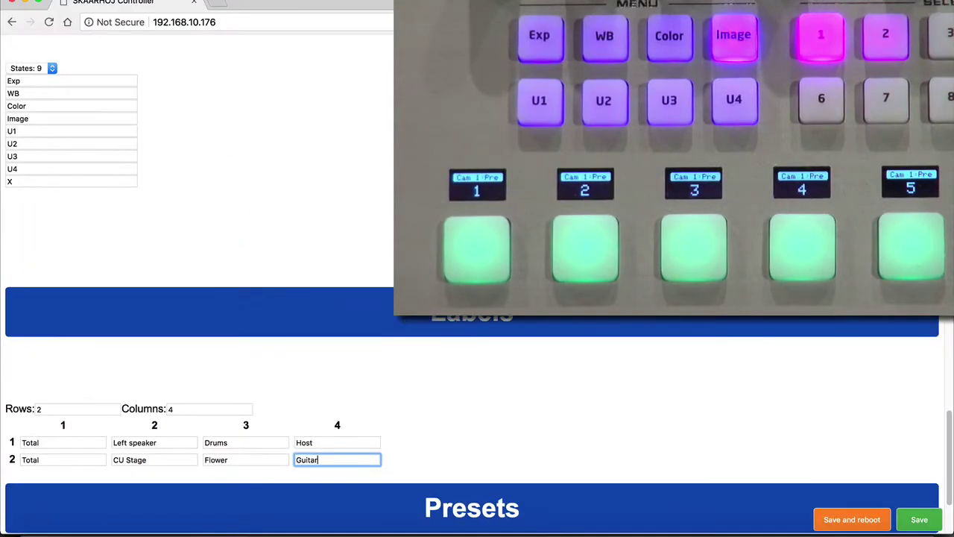
{"action": "left_click", "coordinate": [918, 521]}
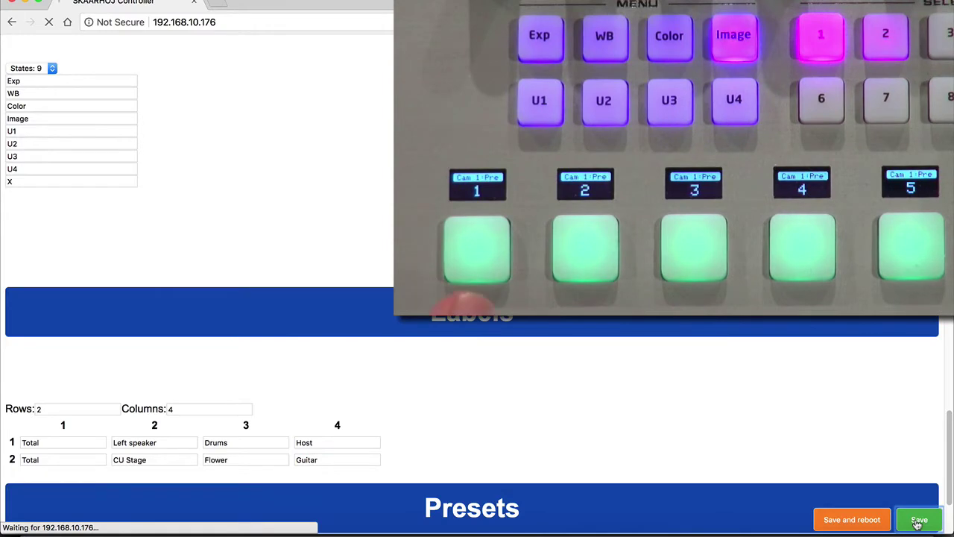